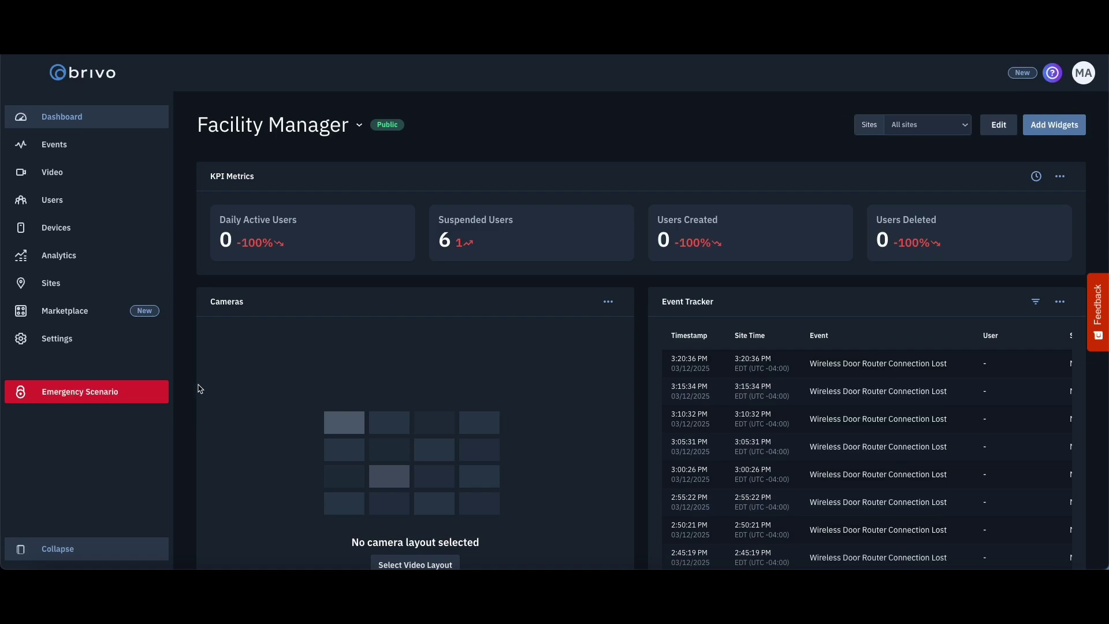
- Open the guest management page to view the guest list
{"action": "left_click", "coordinate": [53, 201]}
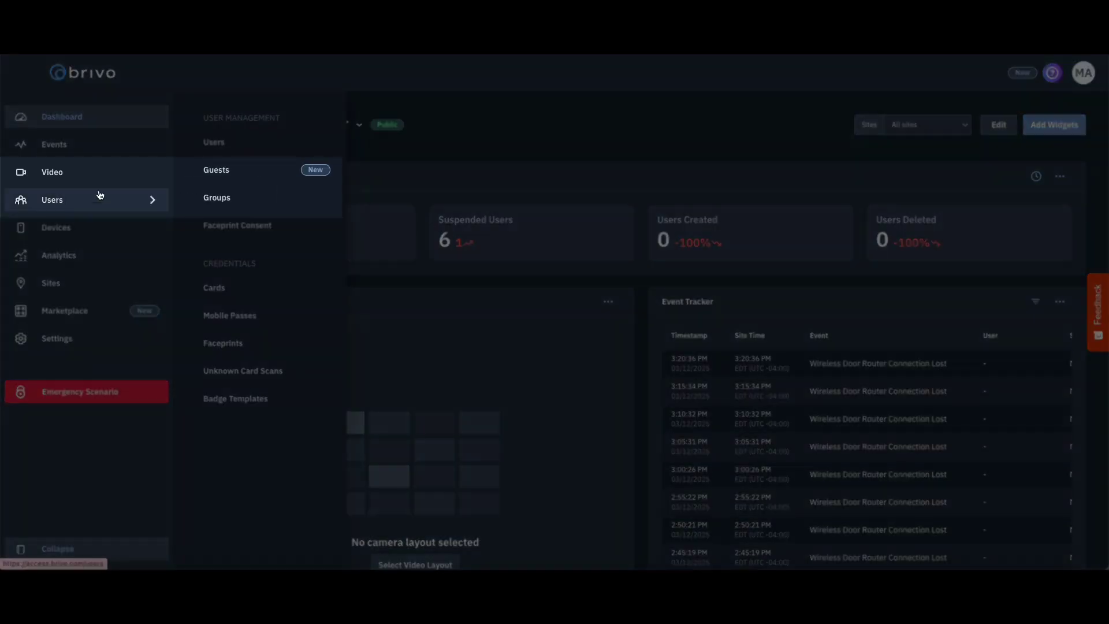
{"action": "left_click", "coordinate": [249, 179]}
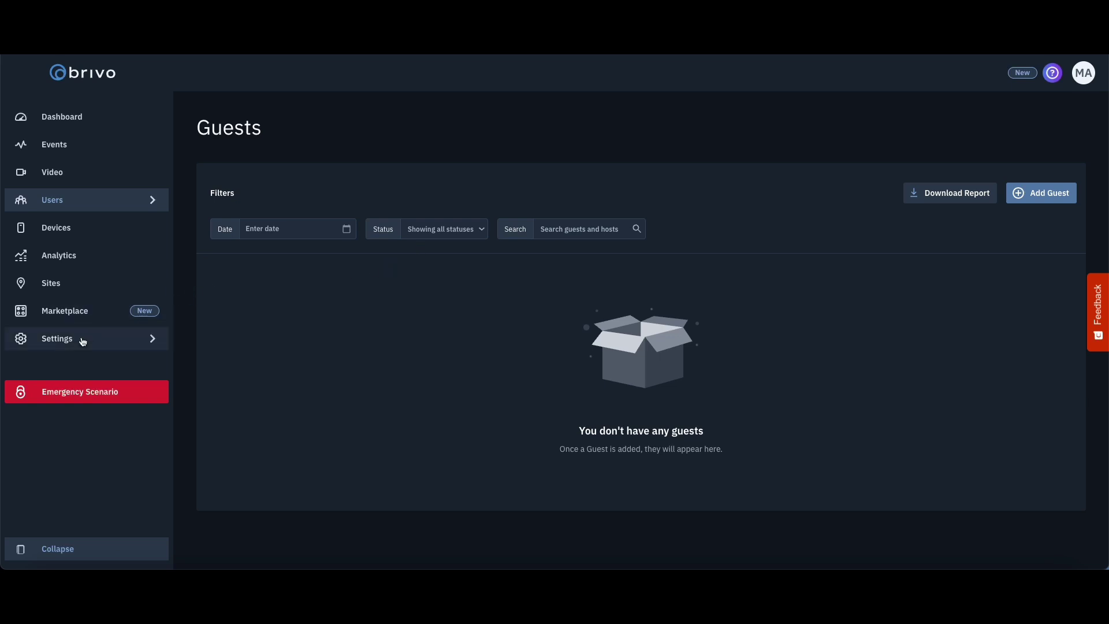
- Examine the Guests permissions of the default Administrator role
{"action": "mouse_move", "coordinate": [75, 346]}
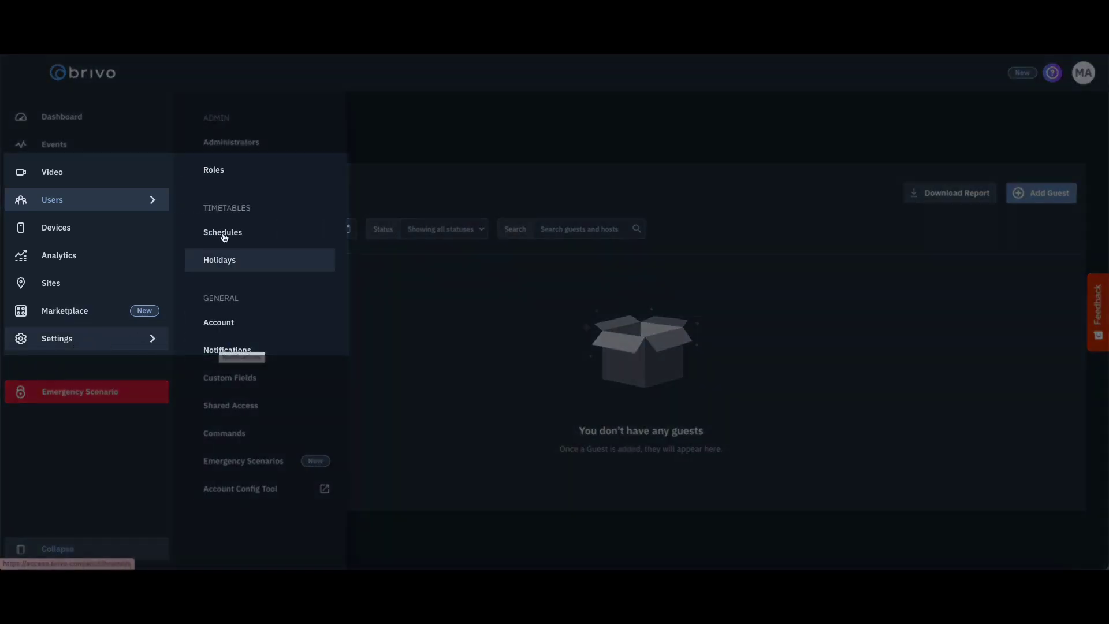
{"action": "left_click", "coordinate": [218, 183]}
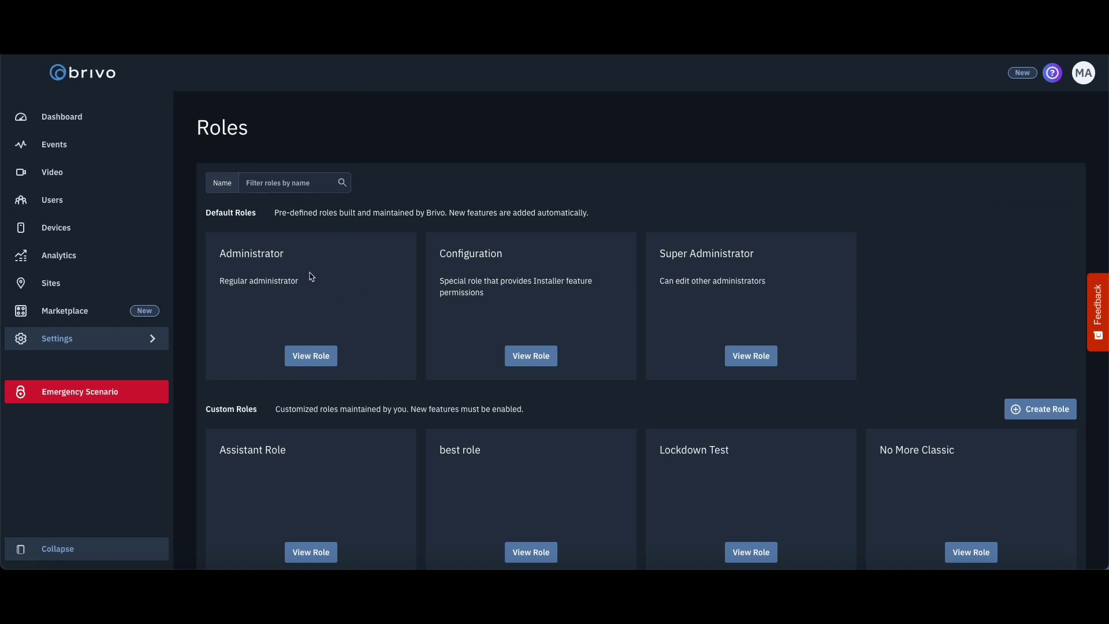
{"action": "left_click", "coordinate": [323, 360]}
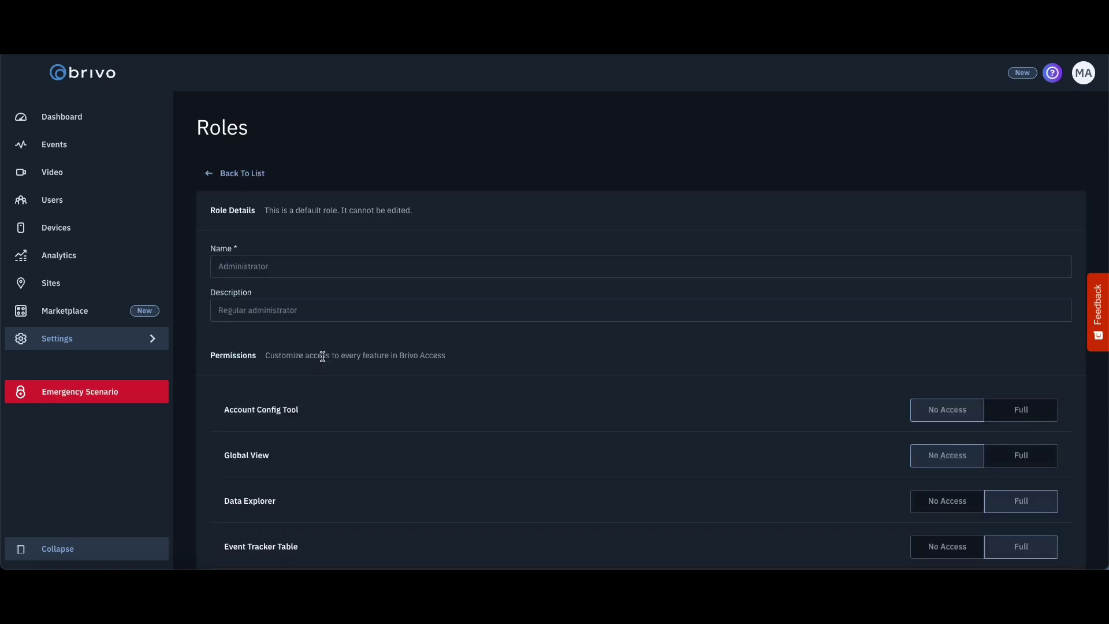
{"action": "scroll", "coordinate": [323, 356], "scroll_direction": "down", "scroll_amount": 20}
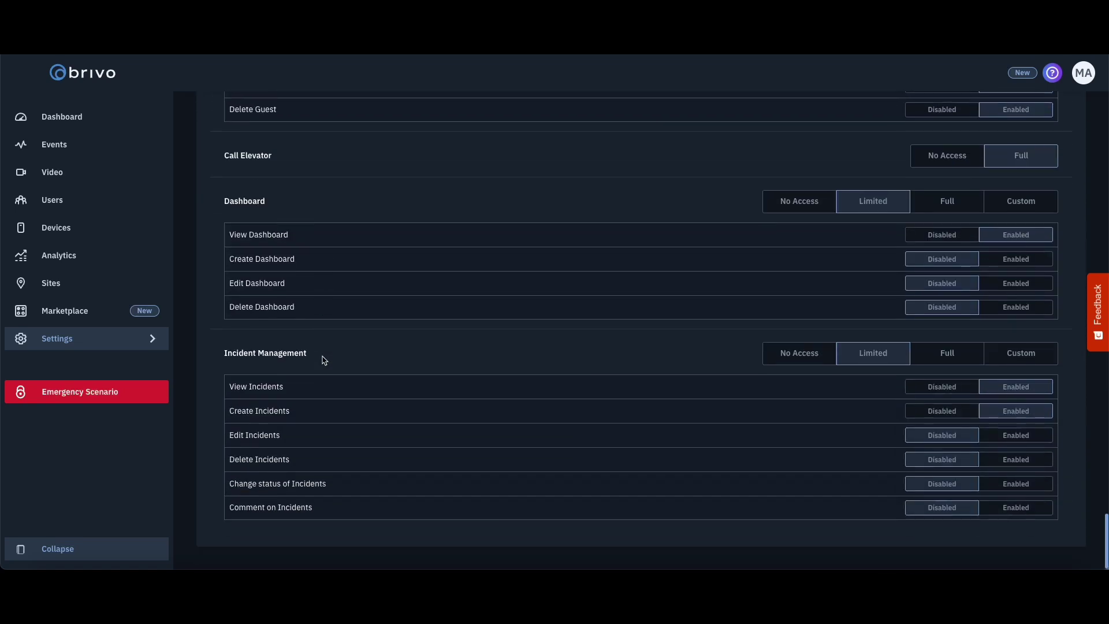
{"action": "scroll", "coordinate": [323, 360], "scroll_direction": "up", "scroll_amount": 3}
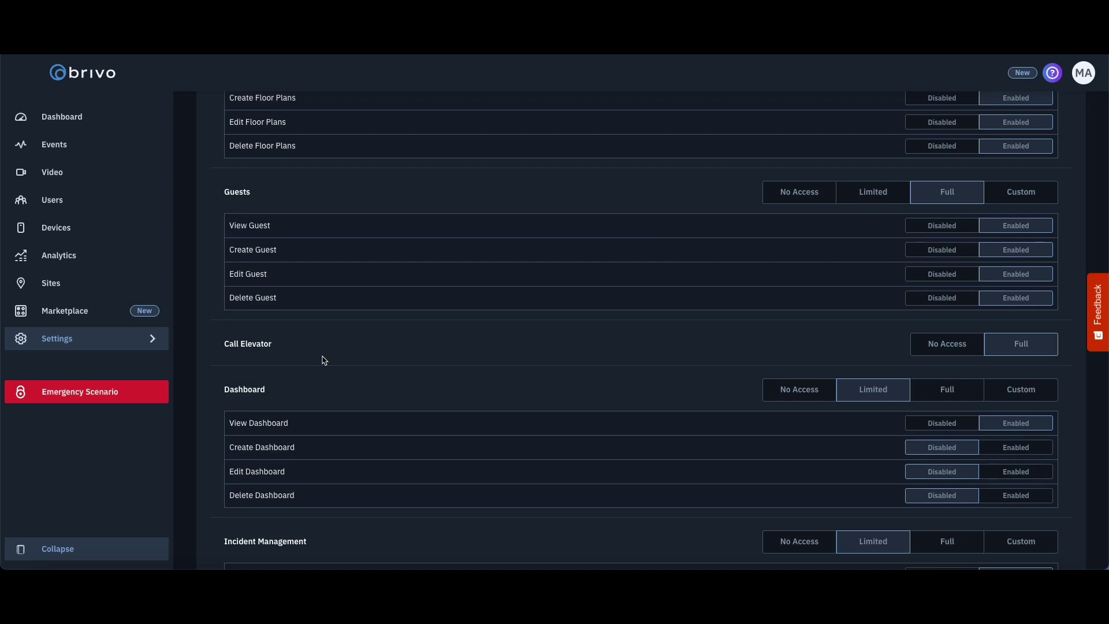
- Enable Allow Guests in the Bethesda Guest group's settings, confirm it and save the changes
{"action": "mouse_move", "coordinate": [97, 209]}
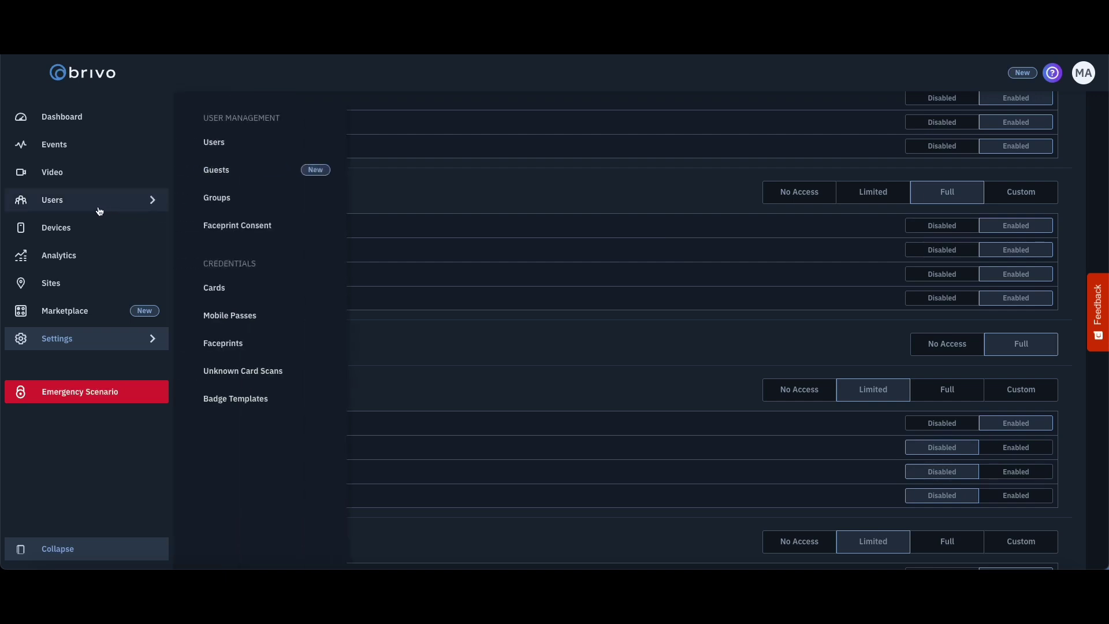
{"action": "left_click", "coordinate": [213, 207]}
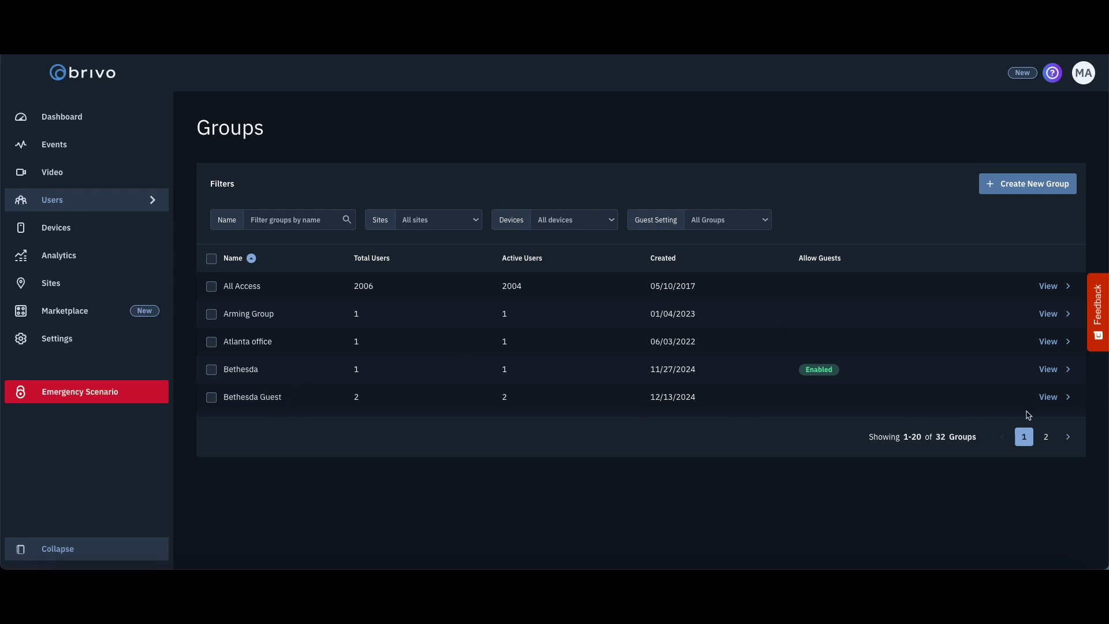
{"action": "left_click", "coordinate": [1052, 403]}
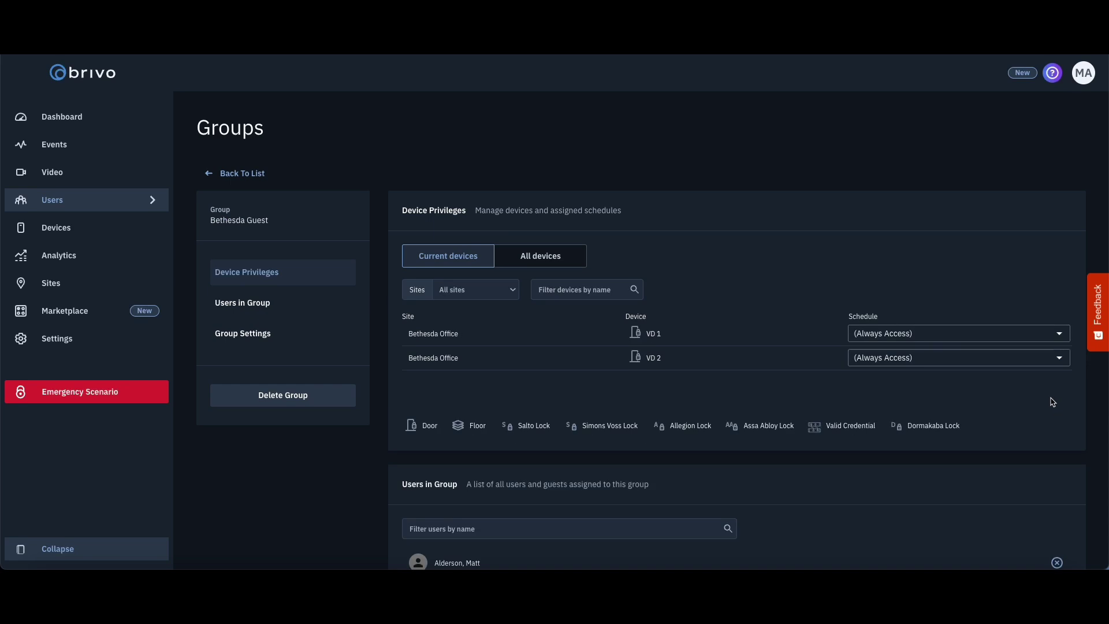
{"action": "left_click", "coordinate": [282, 343]}
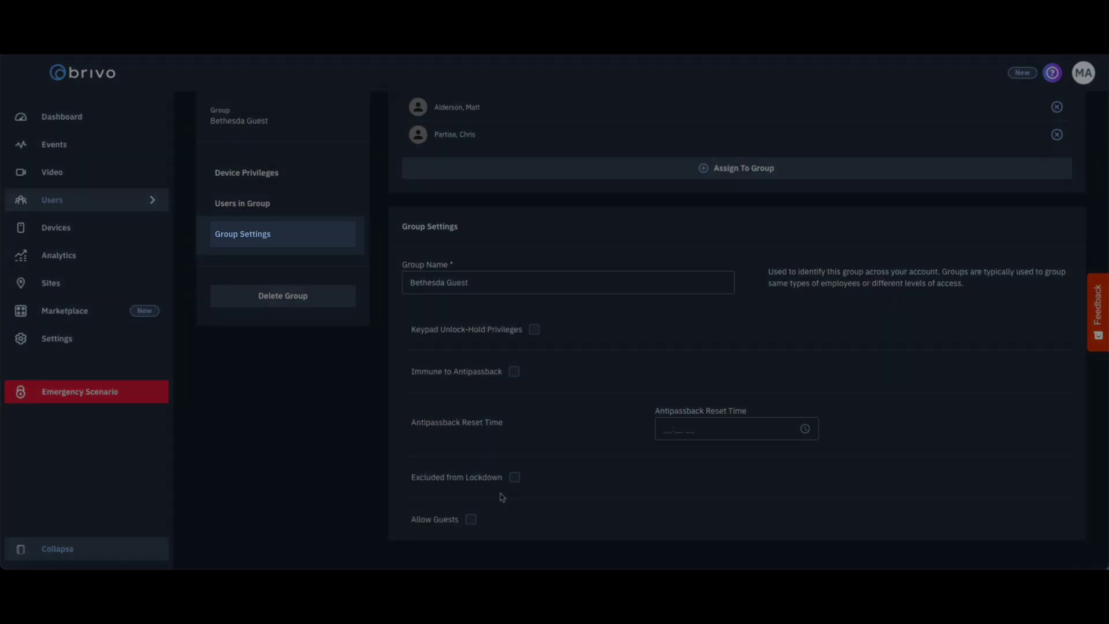
{"action": "left_click", "coordinate": [471, 520]}
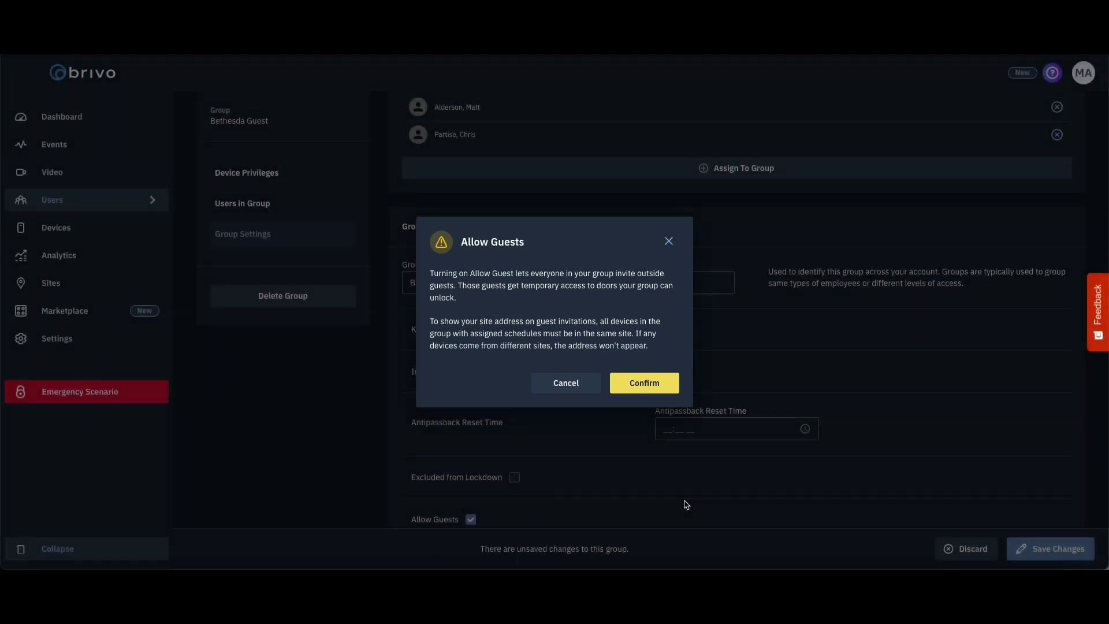
{"action": "left_click", "coordinate": [656, 383]}
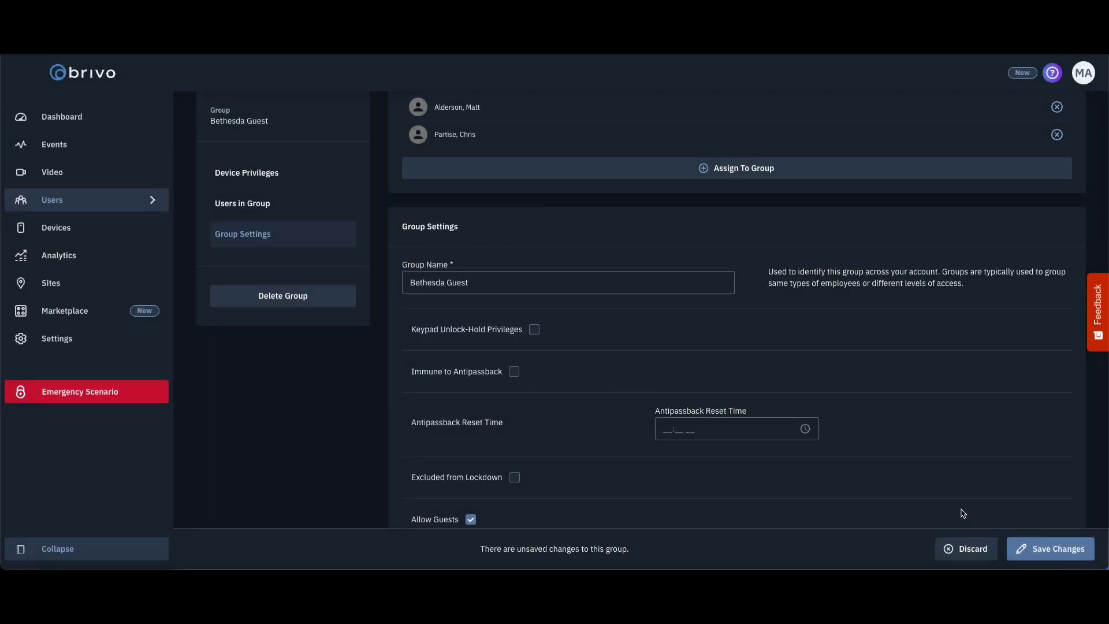
{"action": "left_click", "coordinate": [1037, 550]}
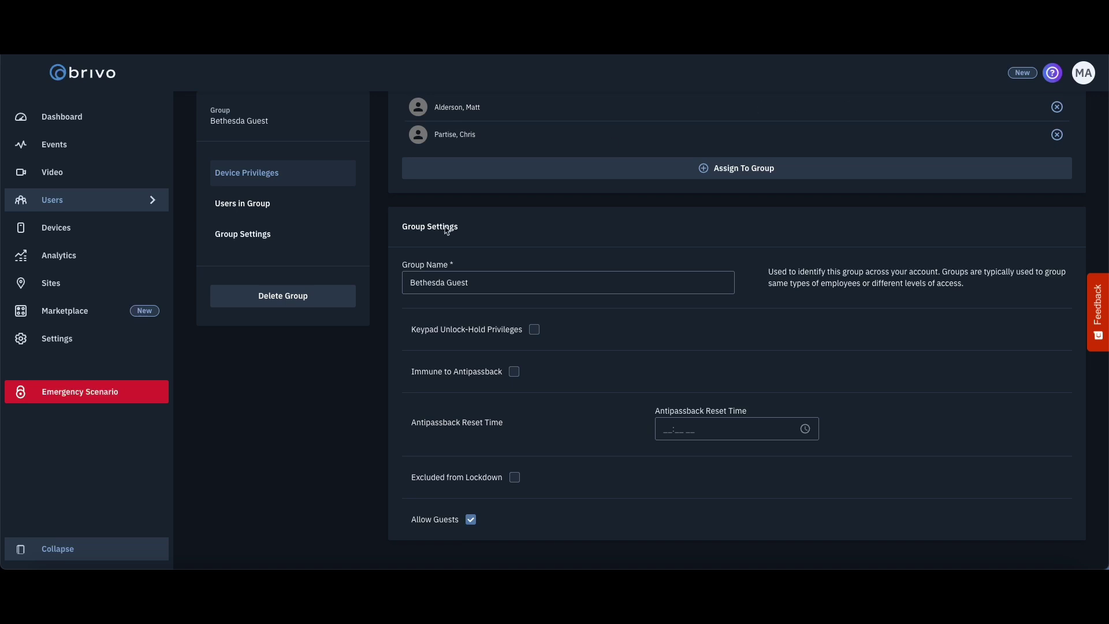
- Set the account's guest Invitation Scheduling Limit to Custom with 32 days and save the changes
{"action": "left_click", "coordinate": [80, 342]}
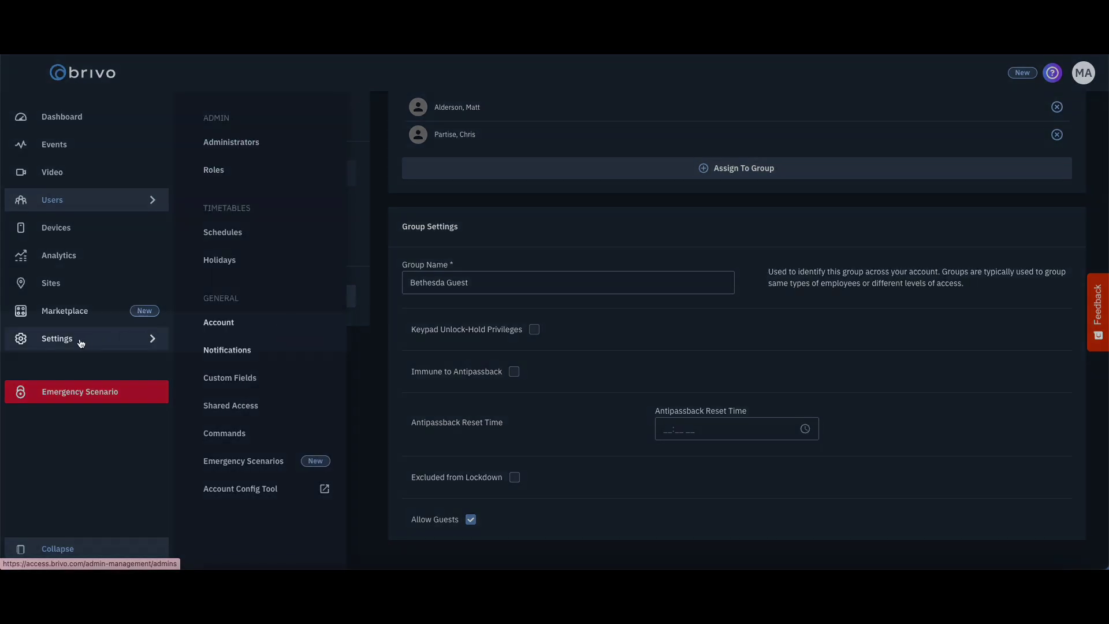
{"action": "left_click", "coordinate": [231, 323]}
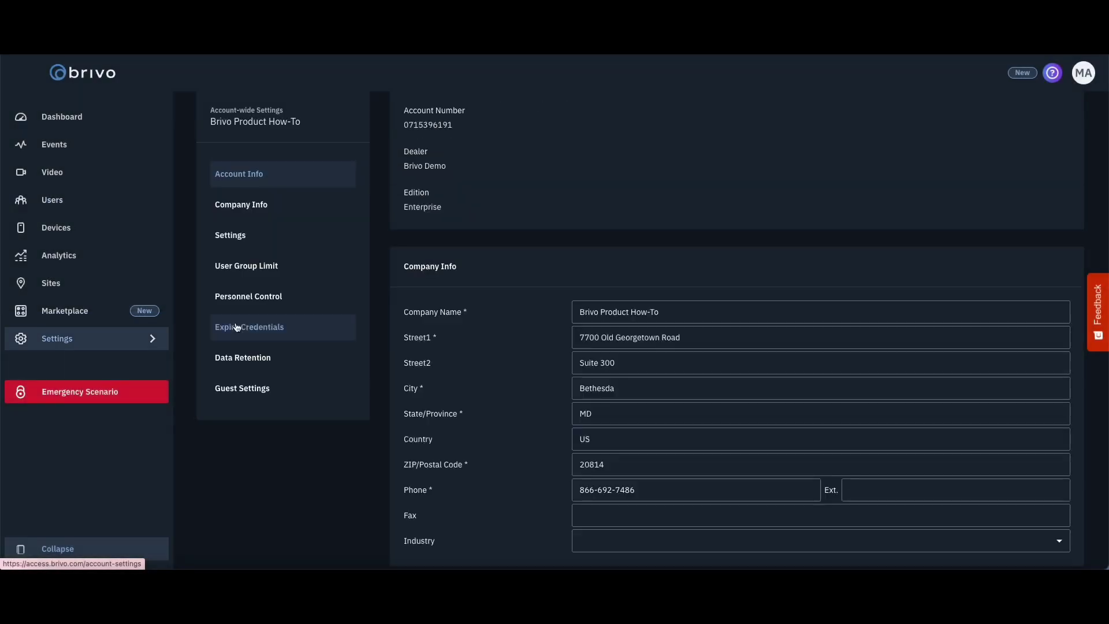
{"action": "left_click", "coordinate": [258, 393]}
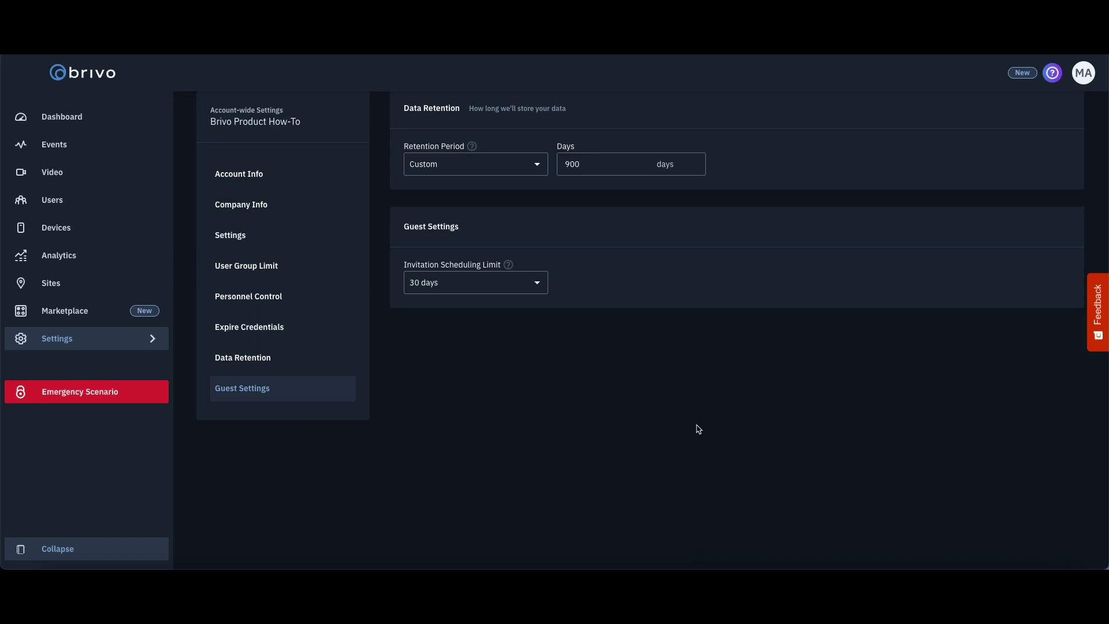
{"action": "left_click", "coordinate": [538, 284]}
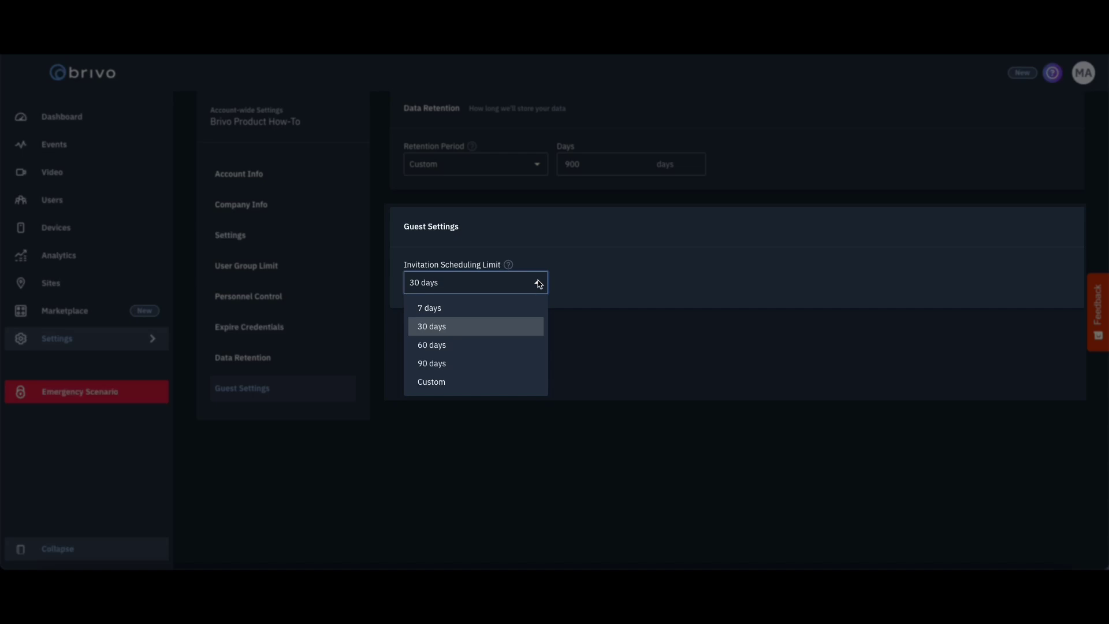
{"action": "left_click", "coordinate": [487, 384]}
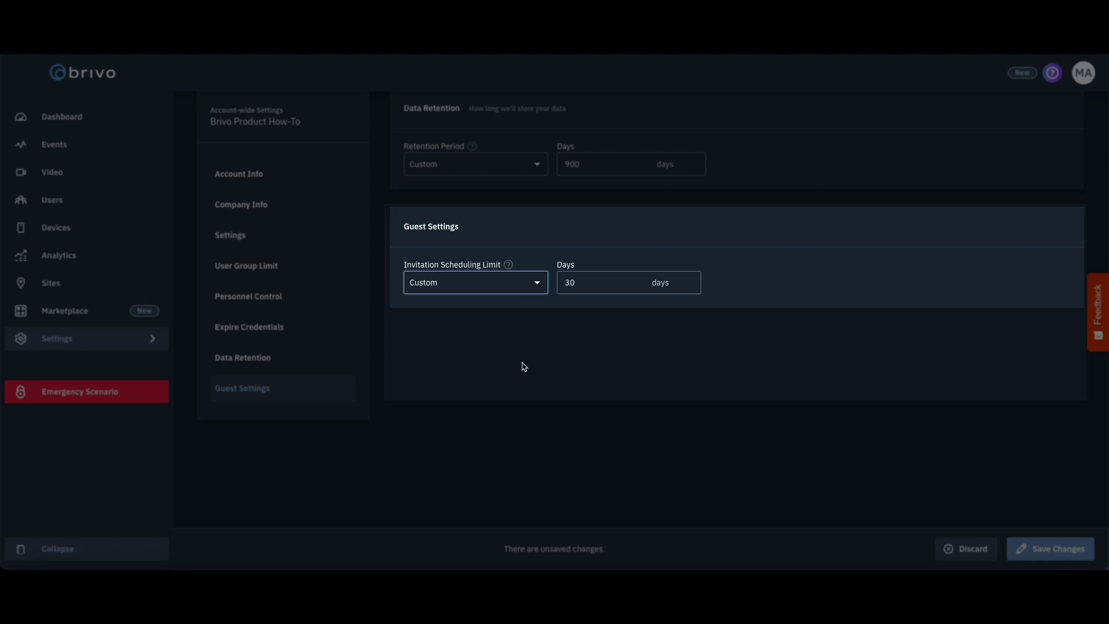
{"action": "left_click", "coordinate": [642, 279]}
{"action": "left_click", "coordinate": [643, 280]}
{"action": "left_click", "coordinate": [1050, 549]}
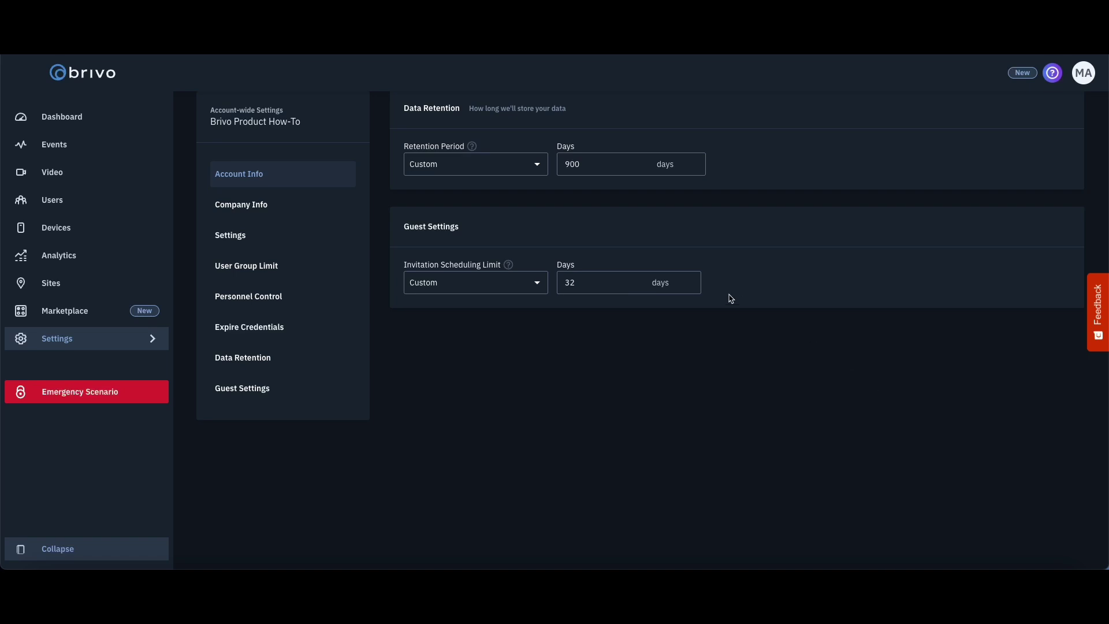
- Return to the guest list and look at its report download option
{"action": "mouse_move", "coordinate": [50, 199]}
{"action": "left_click", "coordinate": [222, 169]}
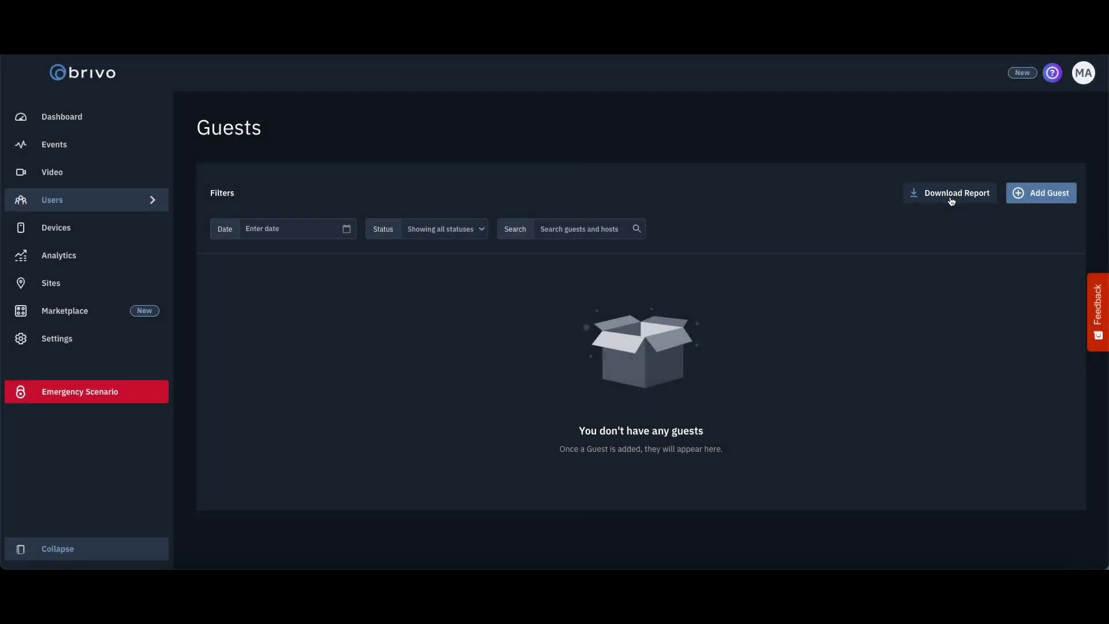
- Review guest access events in the Event Tracker and administrative actions in the Journal
{"action": "mouse_move", "coordinate": [147, 148]}
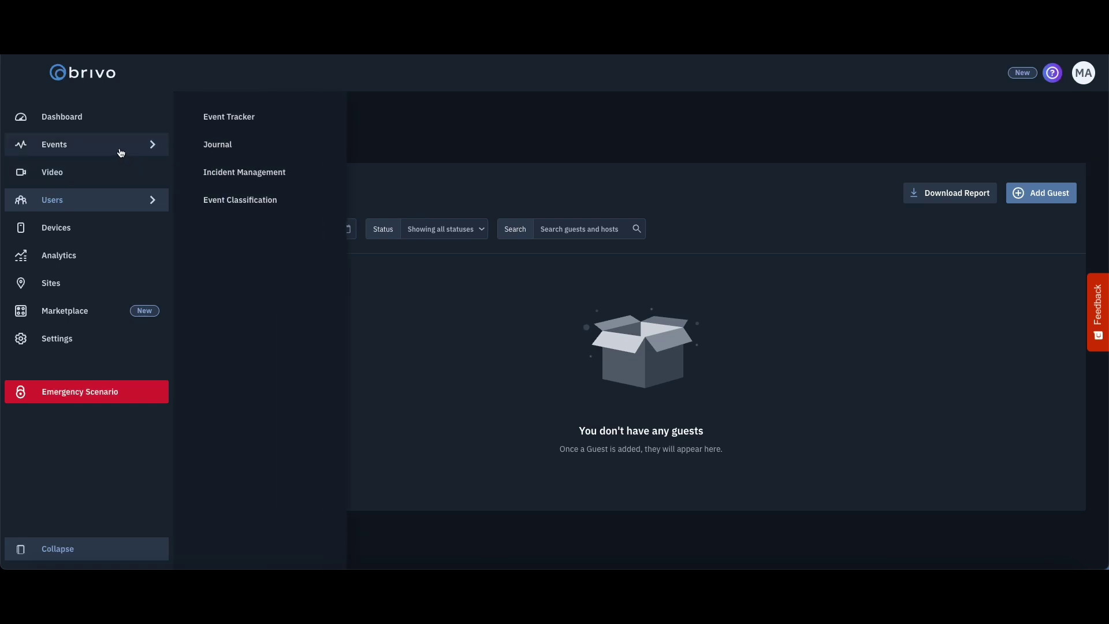
{"action": "left_click", "coordinate": [230, 122]}
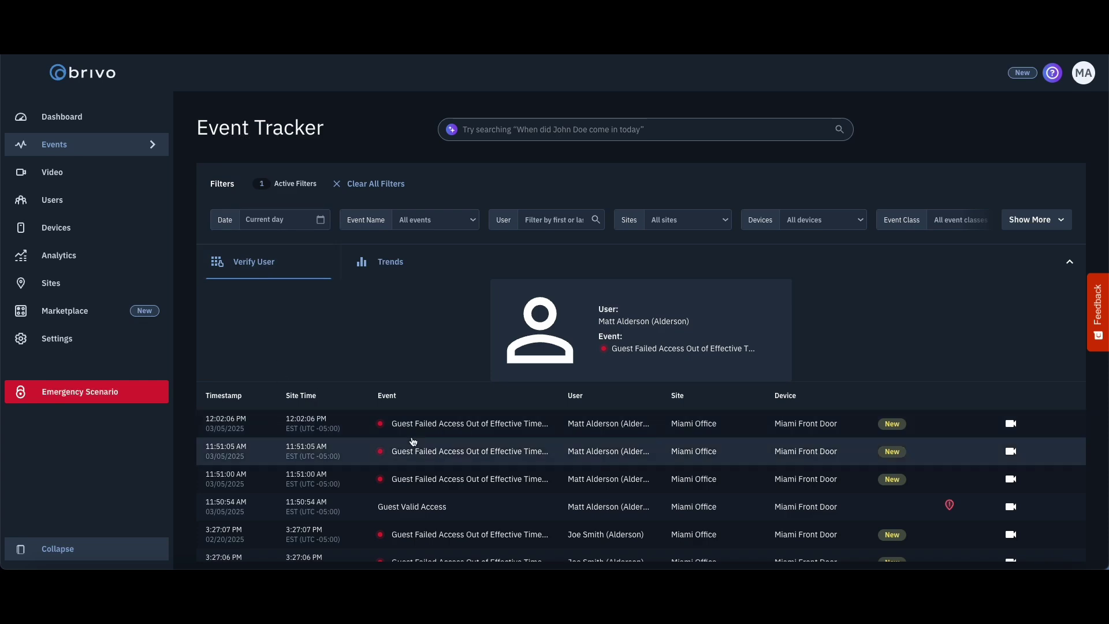
{"action": "left_click", "coordinate": [115, 144]}
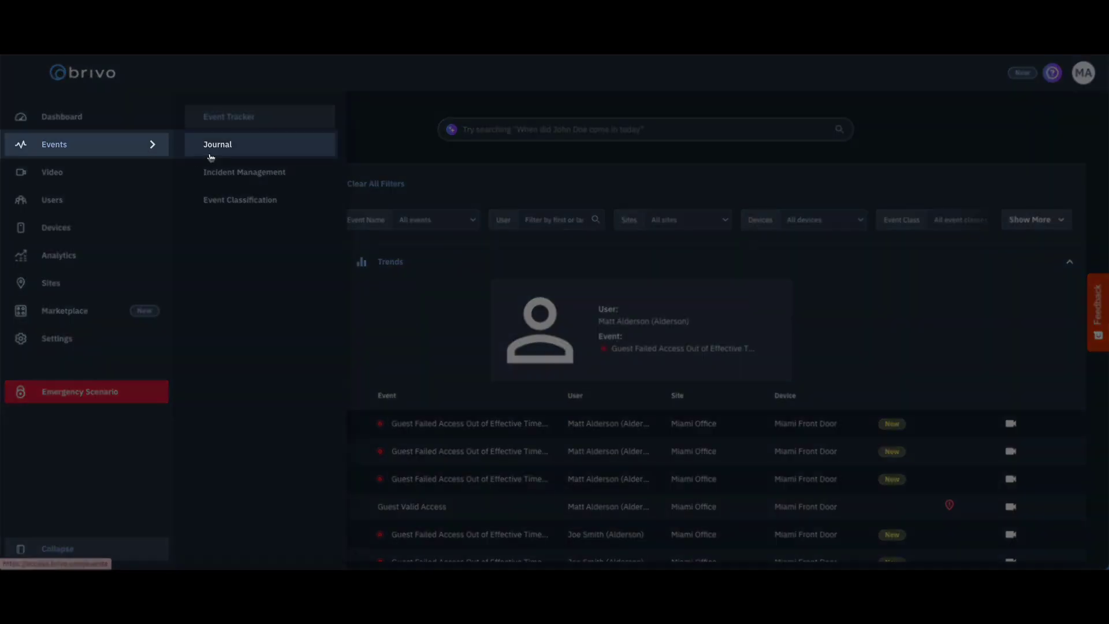
{"action": "left_click", "coordinate": [218, 146]}
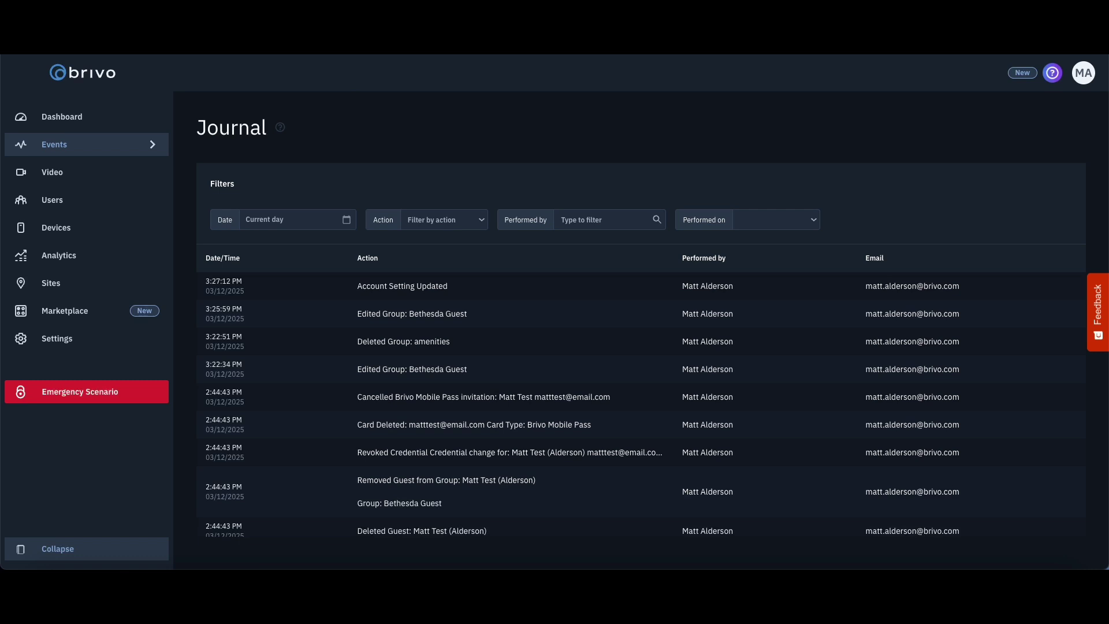
- Start adding a guest with the Mobile Pass credential type and enter the guest's full name and e-mail
{"action": "left_click", "coordinate": [95, 202]}
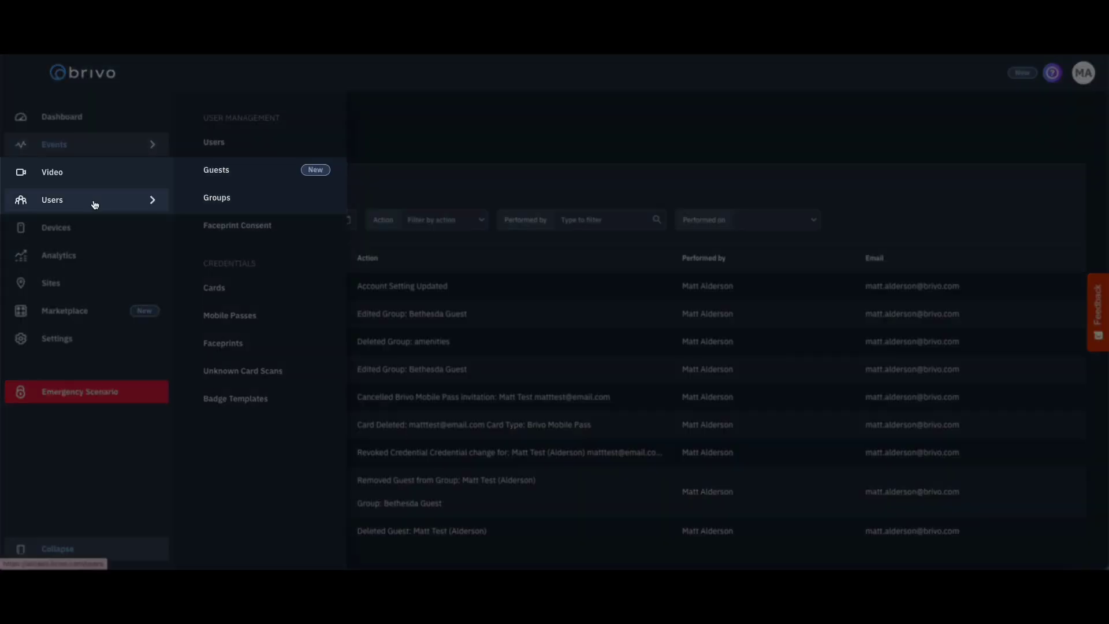
{"action": "left_click", "coordinate": [237, 173]}
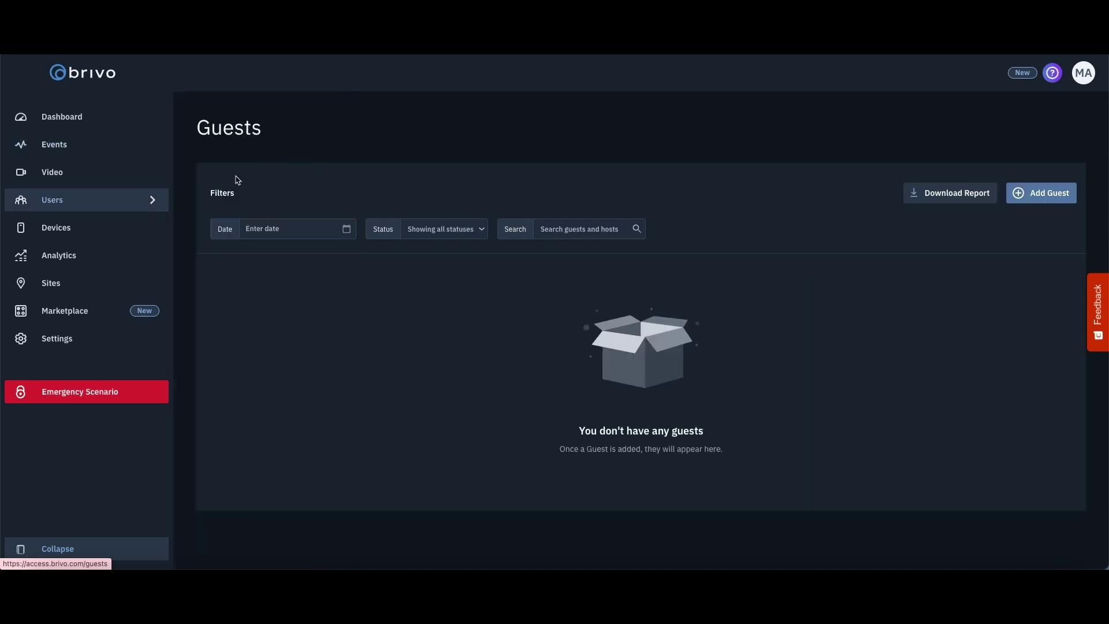
{"action": "left_click", "coordinate": [1045, 197]}
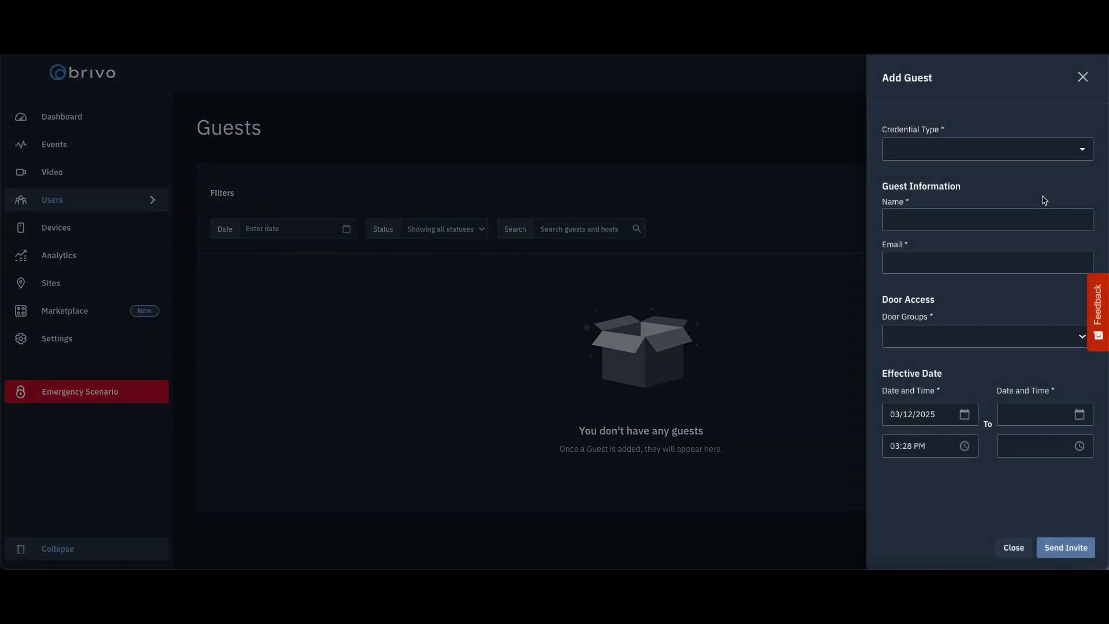
{"action": "left_click", "coordinate": [984, 152]}
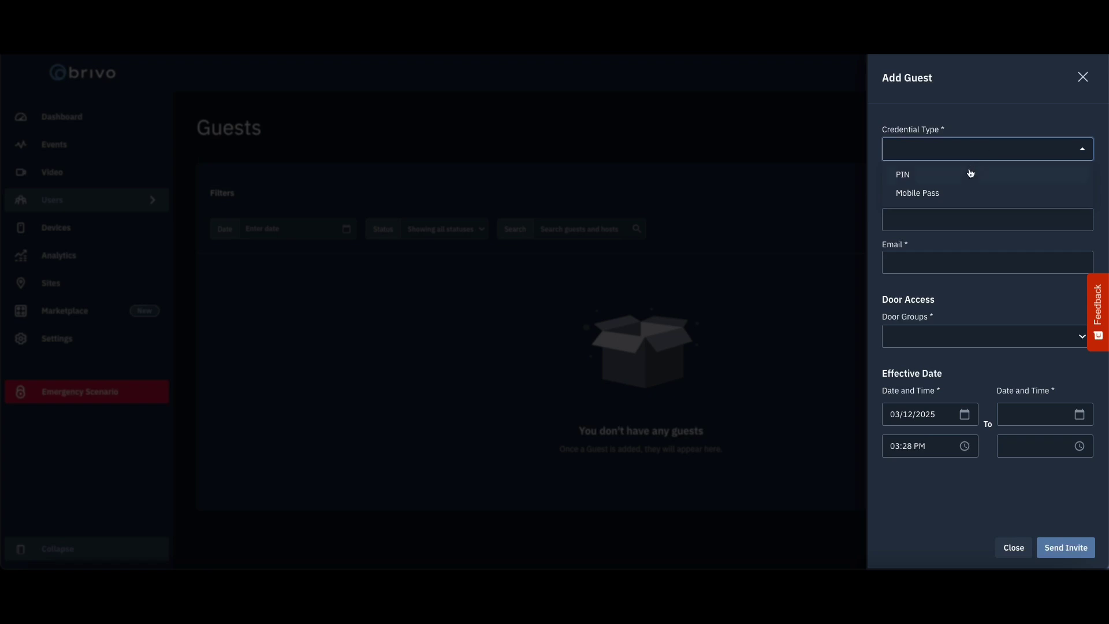
{"action": "left_click", "coordinate": [959, 195]}
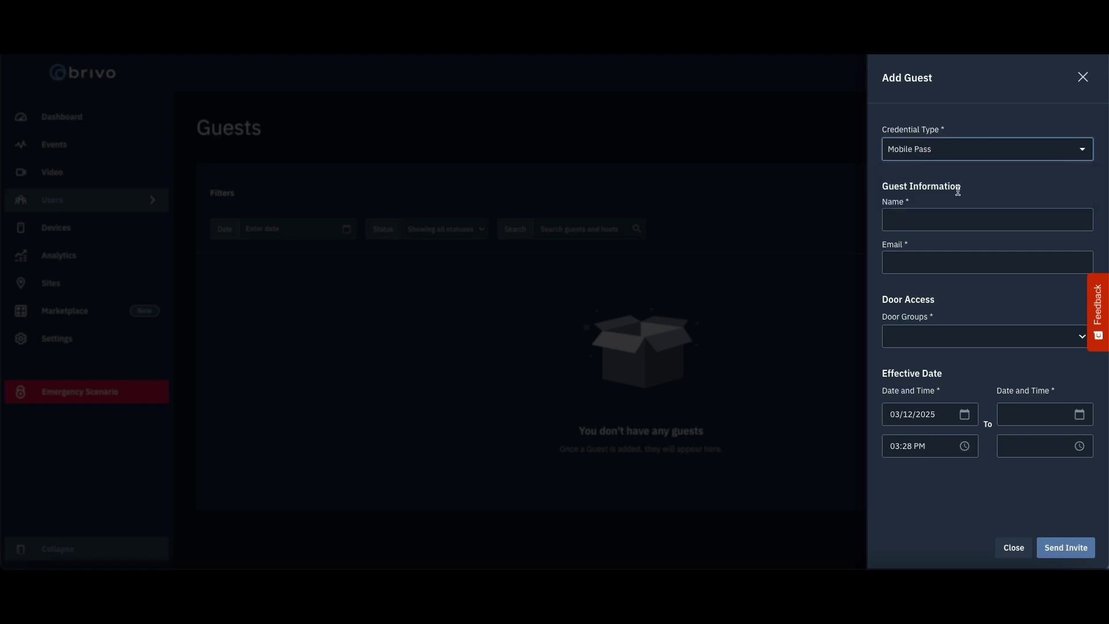
{"action": "type", "text": "Jane Doe"}
{"action": "key", "text": "Tab"}
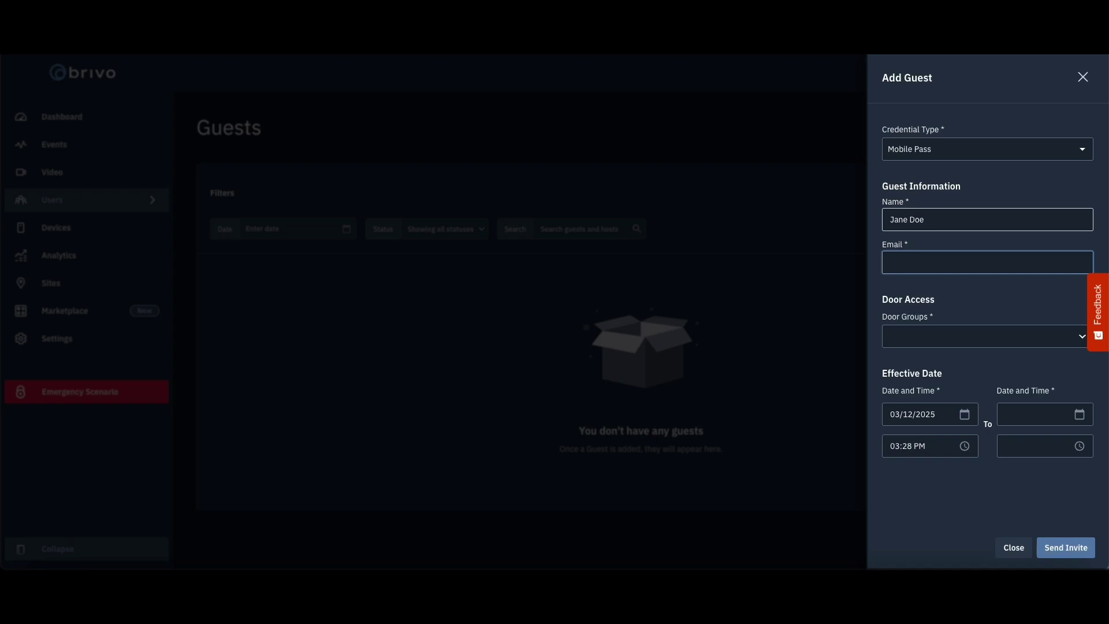
{"action": "type", "text": "jane@email.com"}
- Assign the door groups Bethesda Guest and Boardwalk Apt 104 to the guest
{"action": "left_click", "coordinate": [963, 335]}
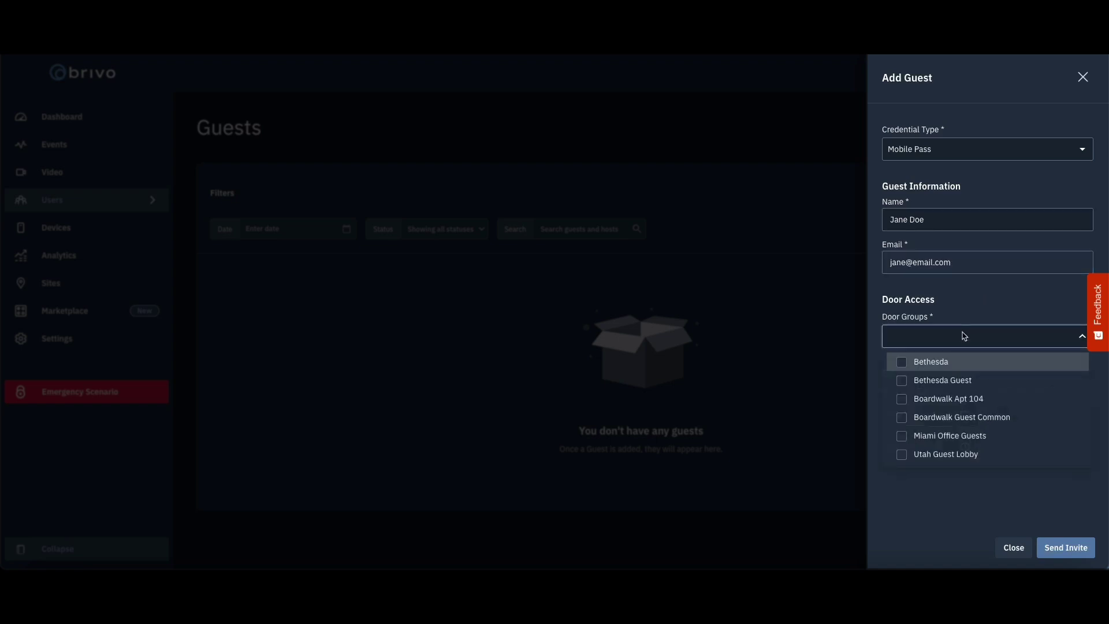
{"action": "left_click", "coordinate": [902, 385]}
{"action": "left_click", "coordinate": [901, 394]}
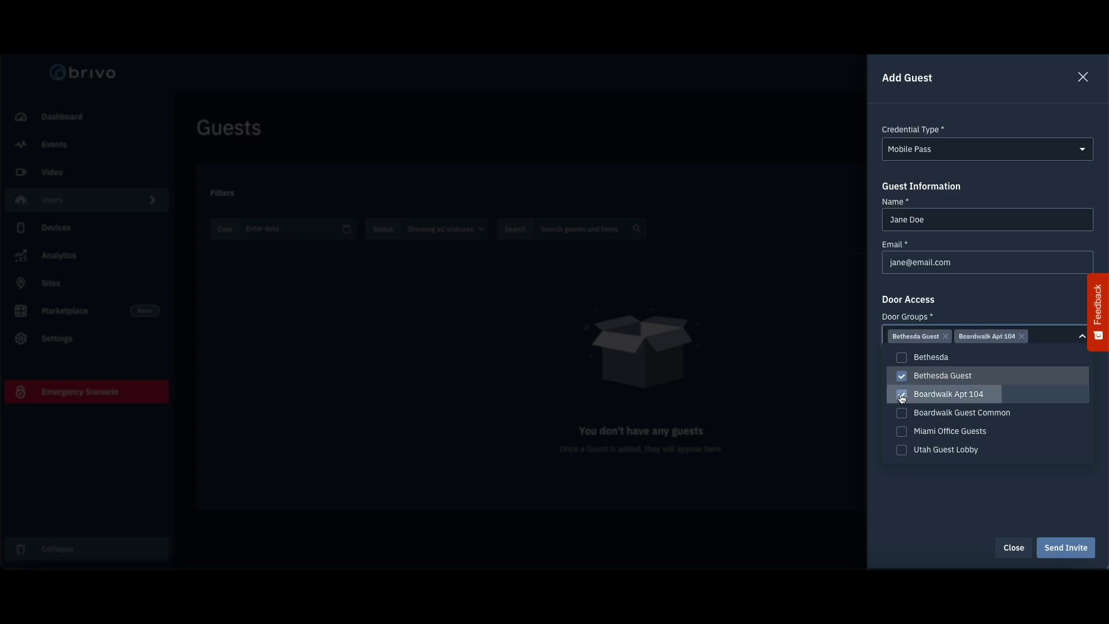
{"action": "left_click", "coordinate": [888, 510]}
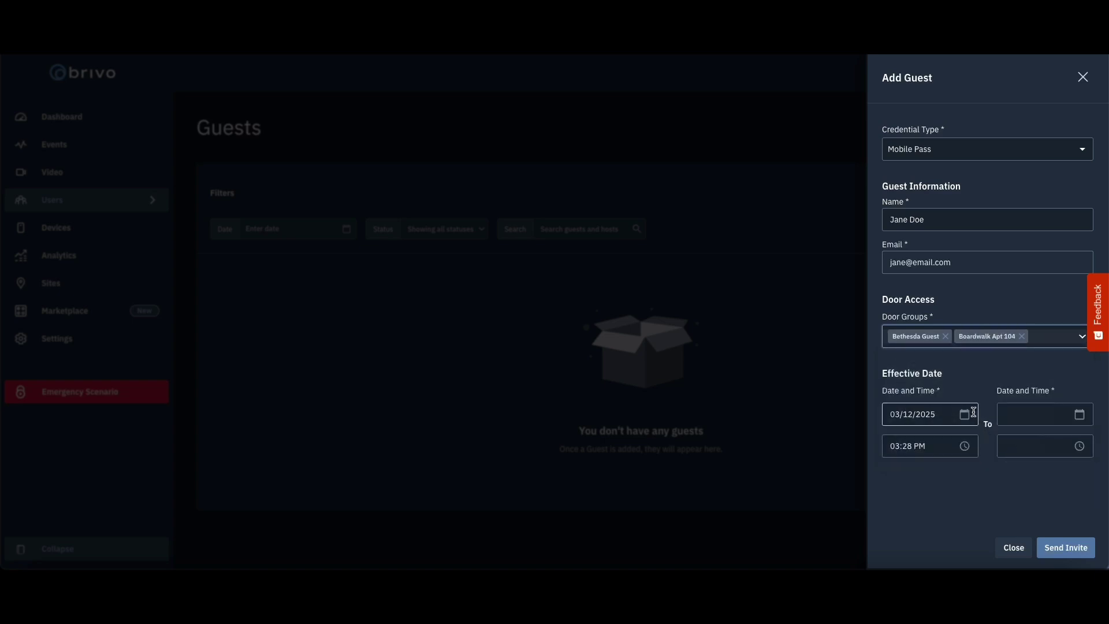
- Set the guest's access to end on 03/13/2025 at 04:28 PM and send the invite
{"action": "left_click", "coordinate": [1079, 415]}
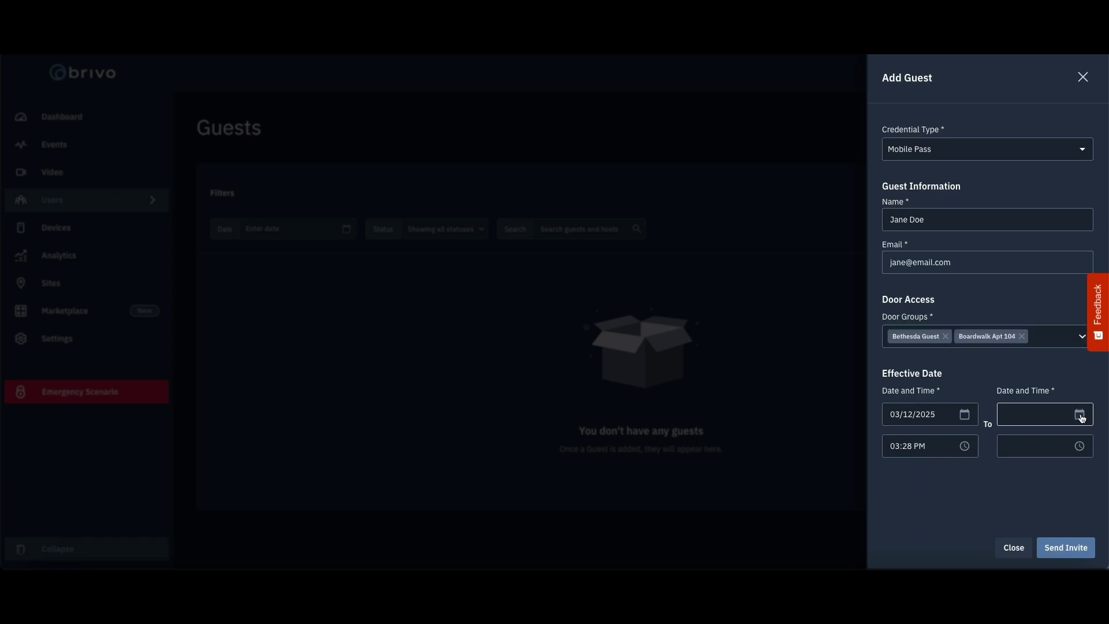
{"action": "left_click", "coordinate": [1033, 483]}
{"action": "left_click", "coordinate": [1084, 449]}
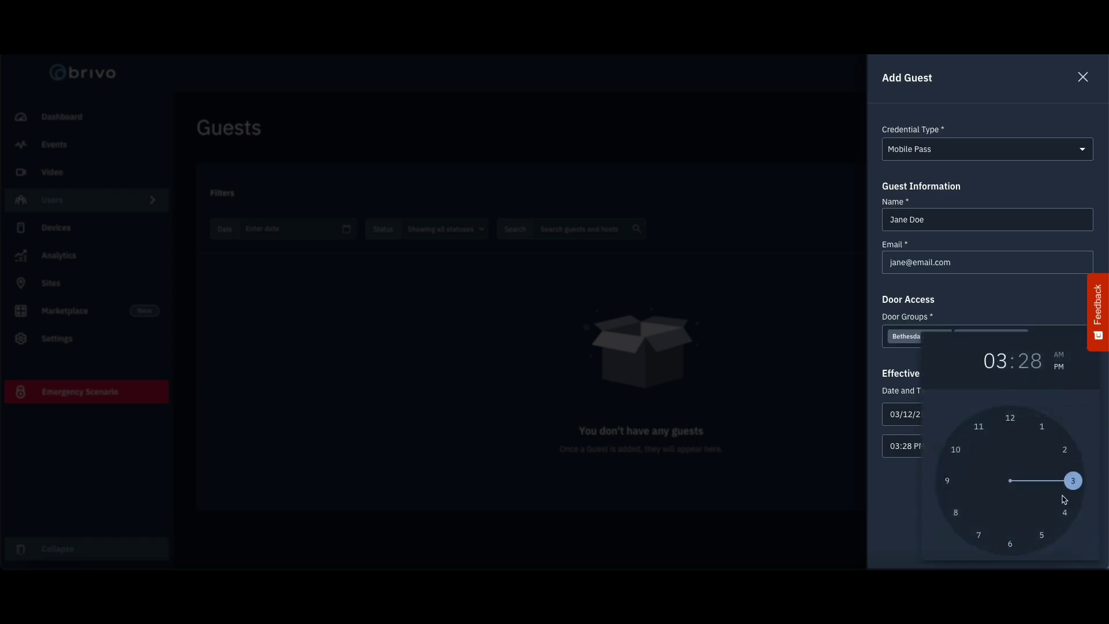
{"action": "left_click", "coordinate": [1064, 514]}
{"action": "left_click", "coordinate": [906, 490]}
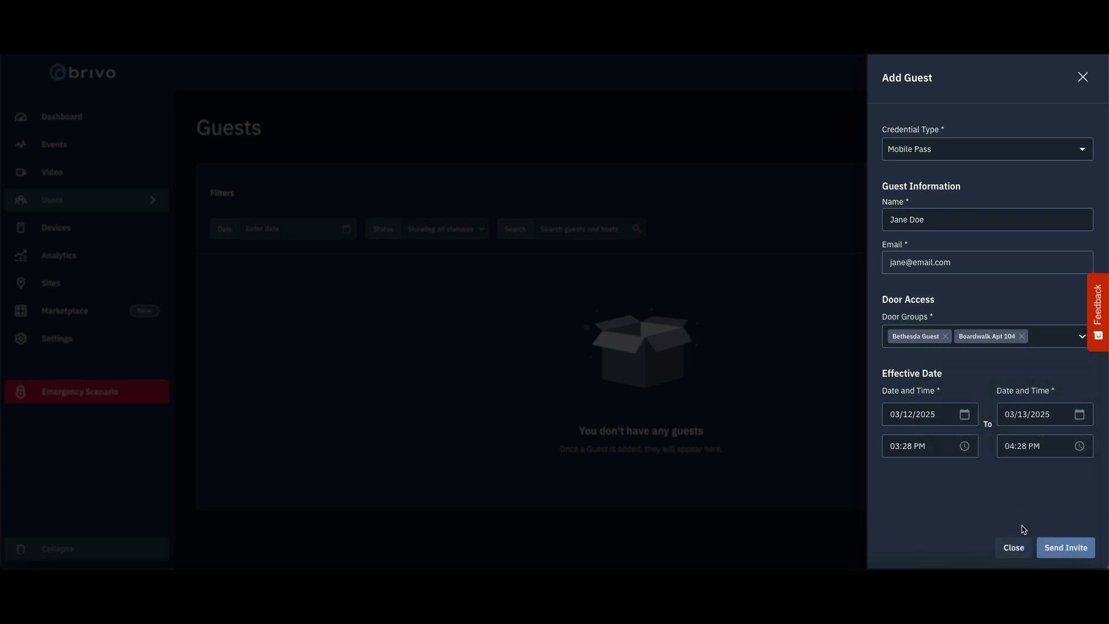
{"action": "left_click", "coordinate": [1066, 549]}
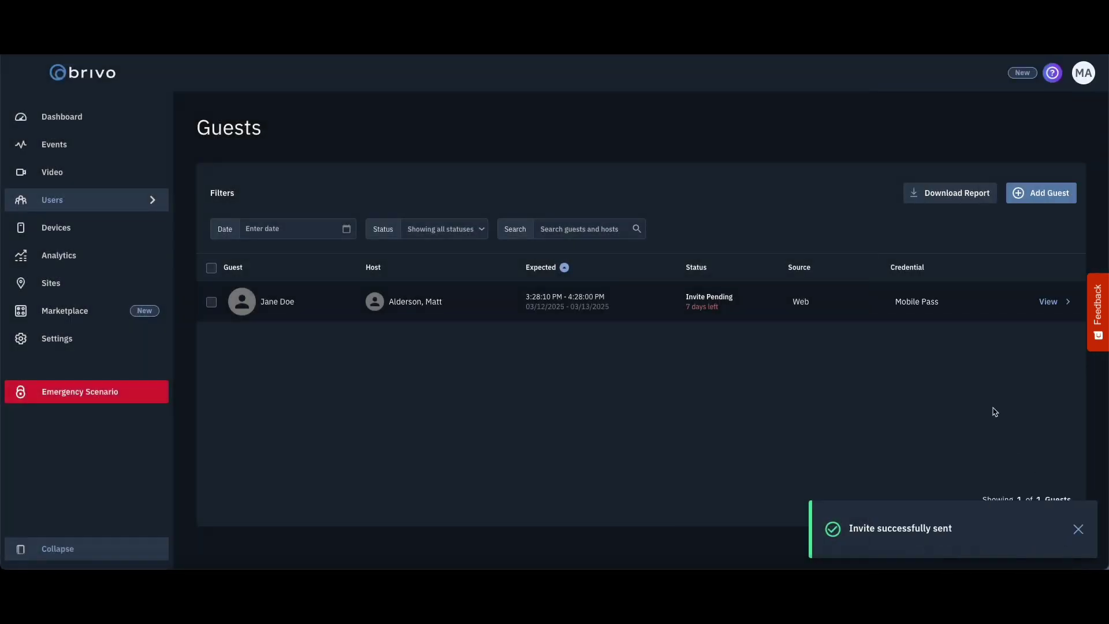